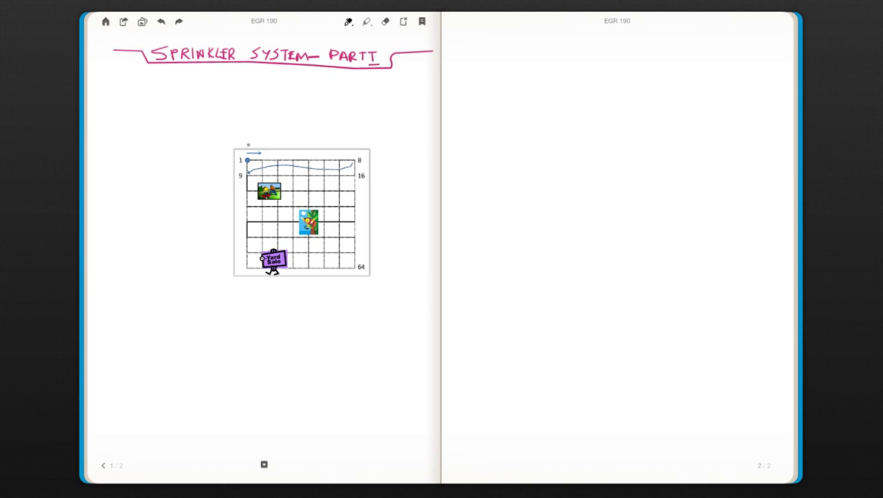
Sketch an arrow and marks above the grid, then undo them.
{"action": "mouse_move", "coordinate": [242, 138]}
{"action": "left_mouse_down"}
{"action": "mouse_move", "coordinate": [266, 138]}
{"action": "mouse_move", "coordinate": [260, 144]}
{"action": "left_mouse_up"}
{"action": "mouse_move", "coordinate": [263, 156]}
{"action": "left_mouse_down"}
{"action": "mouse_move", "coordinate": [259, 165]}
{"action": "mouse_move", "coordinate": [281, 158]}
{"action": "left_mouse_up"}
{"action": "key", "text": "ctrl+z"}
{"action": "key", "text": "ctrl+z"}
{"action": "key", "text": "ctrl+z"}
{"action": "key", "text": "ctrl+z"}
Handwrite "column select" below the grid with "row select" beneath it.
{"action": "left_click_drag", "start_coordinate": [130, 305], "coordinate": [201, 311]}
{"action": "mouse_move", "coordinate": [211, 306]}
{"action": "left_mouse_down"}
{"action": "mouse_move", "coordinate": [247, 311]}
{"action": "mouse_move", "coordinate": [253, 302]}
{"action": "left_mouse_up"}
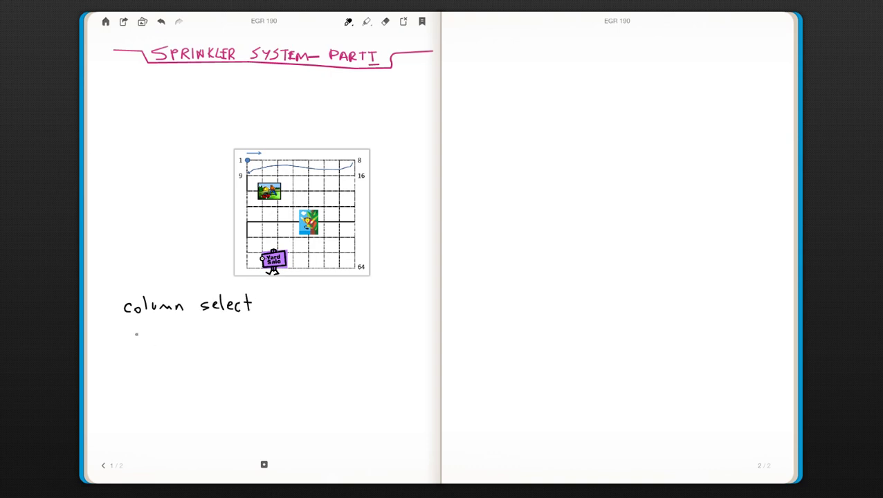
{"action": "left_click_drag", "start_coordinate": [129, 331], "coordinate": [224, 332]}
{"action": "left_click_drag", "start_coordinate": [227, 329], "coordinate": [236, 331]}
{"action": "mouse_move", "coordinate": [248, 317]}
{"action": "left_mouse_down"}
{"action": "mouse_move", "coordinate": [249, 331]}
{"action": "mouse_move", "coordinate": [253, 324]}
{"action": "mouse_move", "coordinate": [211, 326]}
{"action": "left_mouse_up"}
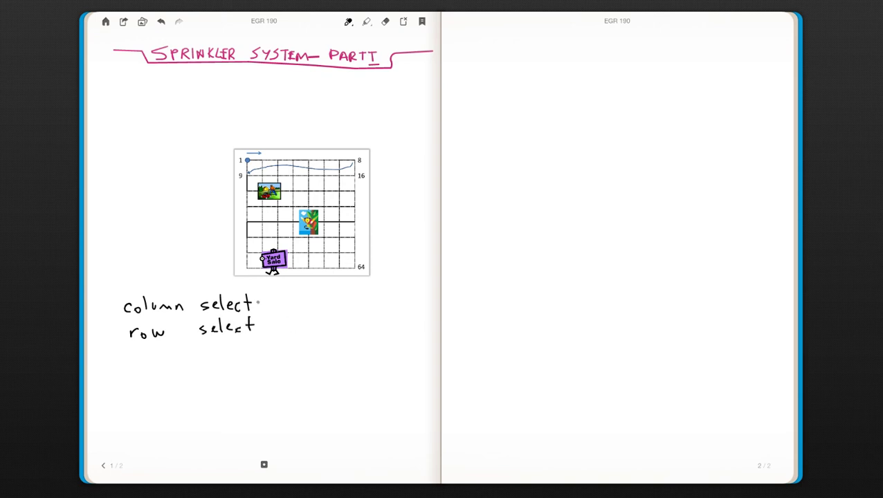
Add "(fast)" and "(slow) x8slower" to the notes, plus a short mark under "select".
{"action": "mouse_move", "coordinate": [282, 291]}
{"action": "left_mouse_down"}
{"action": "mouse_move", "coordinate": [278, 310]}
{"action": "mouse_move", "coordinate": [289, 302]}
{"action": "left_mouse_up"}
{"action": "left_click_drag", "start_coordinate": [296, 299], "coordinate": [318, 306]}
{"action": "mouse_move", "coordinate": [313, 299]}
{"action": "left_mouse_down"}
{"action": "mouse_move", "coordinate": [323, 298]}
{"action": "mouse_move", "coordinate": [273, 310]}
{"action": "mouse_move", "coordinate": [327, 298]}
{"action": "mouse_move", "coordinate": [324, 308]}
{"action": "mouse_move", "coordinate": [271, 323]}
{"action": "mouse_move", "coordinate": [280, 332]}
{"action": "left_mouse_up"}
{"action": "mouse_move", "coordinate": [294, 315]}
{"action": "left_mouse_down"}
{"action": "mouse_move", "coordinate": [293, 328]}
{"action": "mouse_move", "coordinate": [328, 320]}
{"action": "mouse_move", "coordinate": [325, 331]}
{"action": "left_mouse_up"}
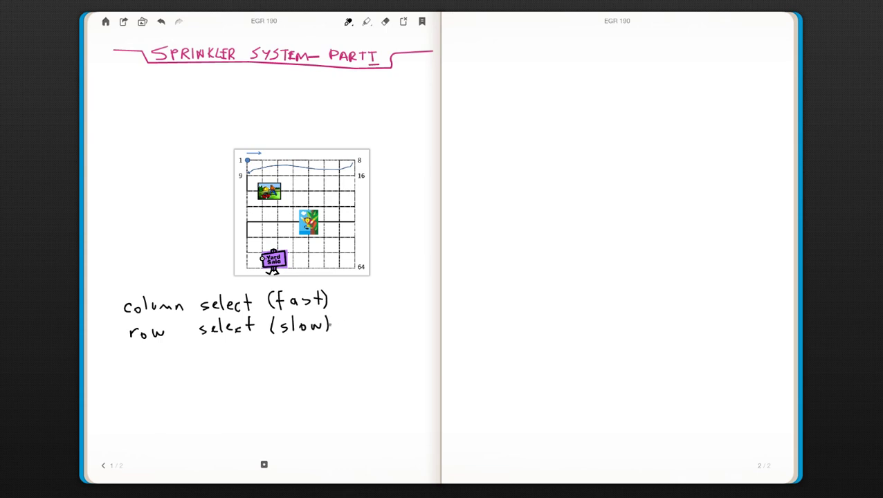
{"action": "mouse_move", "coordinate": [337, 320]}
{"action": "left_mouse_down"}
{"action": "mouse_move", "coordinate": [346, 329]}
{"action": "mouse_move", "coordinate": [337, 330]}
{"action": "mouse_move", "coordinate": [349, 328]}
{"action": "mouse_move", "coordinate": [355, 314]}
{"action": "mouse_move", "coordinate": [365, 328]}
{"action": "left_mouse_up"}
{"action": "mouse_move", "coordinate": [373, 313]}
{"action": "left_mouse_down"}
{"action": "mouse_move", "coordinate": [374, 330]}
{"action": "mouse_move", "coordinate": [413, 319]}
{"action": "left_mouse_up"}
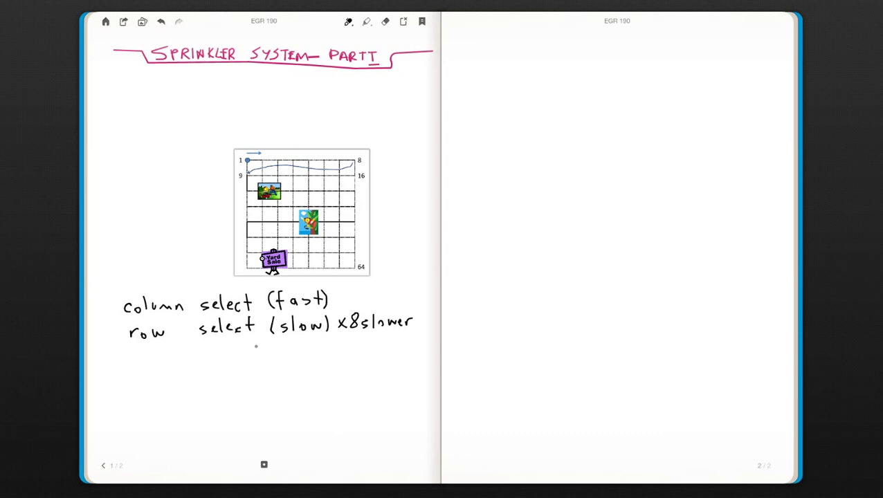
{"action": "left_click_drag", "start_coordinate": [256, 345], "coordinate": [256, 358]}
Draw the column decoder box above the grid with inputs labelled C0–C2 and output lines.
{"action": "mouse_move", "coordinate": [239, 97]}
{"action": "left_mouse_down"}
{"action": "mouse_move", "coordinate": [242, 119]}
{"action": "mouse_move", "coordinate": [257, 97]}
{"action": "mouse_move", "coordinate": [355, 97]}
{"action": "mouse_move", "coordinate": [356, 122]}
{"action": "left_mouse_up"}
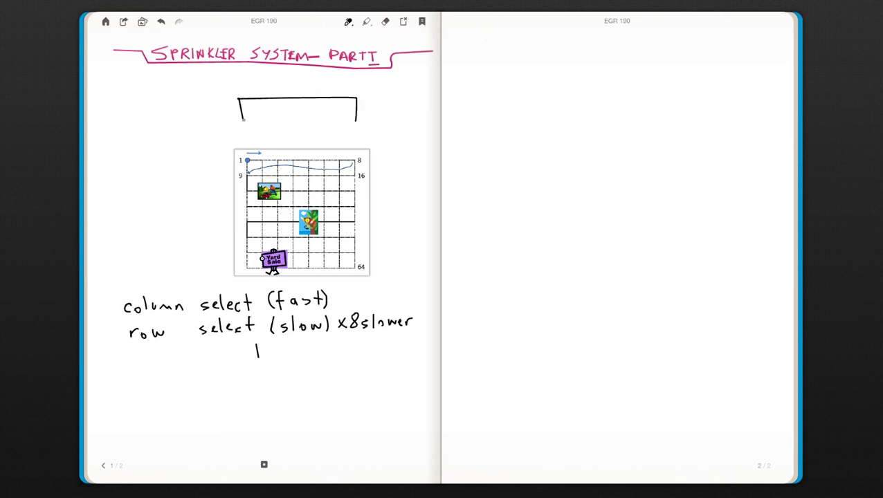
{"action": "left_click_drag", "start_coordinate": [239, 117], "coordinate": [357, 123]}
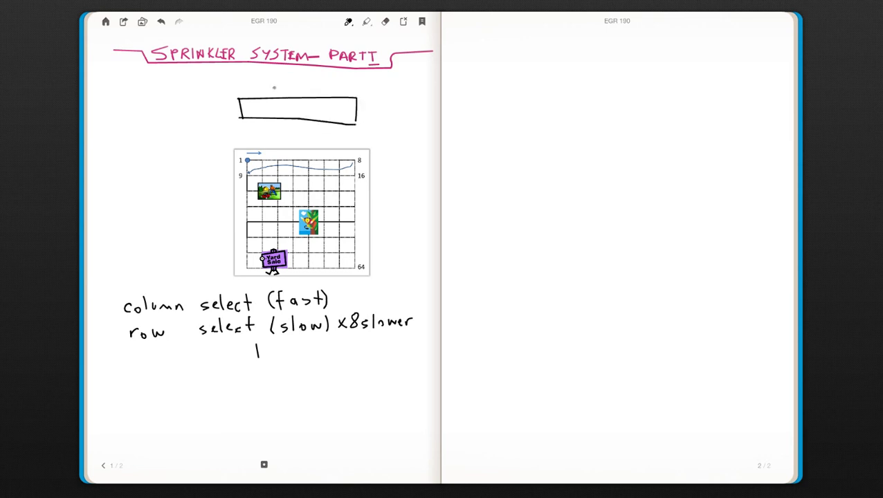
{"action": "mouse_move", "coordinate": [274, 87]}
{"action": "left_mouse_down"}
{"action": "mouse_move", "coordinate": [277, 98]}
{"action": "mouse_move", "coordinate": [308, 98]}
{"action": "left_mouse_up"}
{"action": "mouse_move", "coordinate": [242, 115]}
{"action": "left_mouse_down"}
{"action": "mouse_move", "coordinate": [246, 126]}
{"action": "mouse_move", "coordinate": [352, 133]}
{"action": "left_mouse_up"}
{"action": "mouse_move", "coordinate": [267, 75]}
{"action": "left_mouse_down"}
{"action": "mouse_move", "coordinate": [269, 85]}
{"action": "mouse_move", "coordinate": [322, 84]}
{"action": "left_mouse_up"}
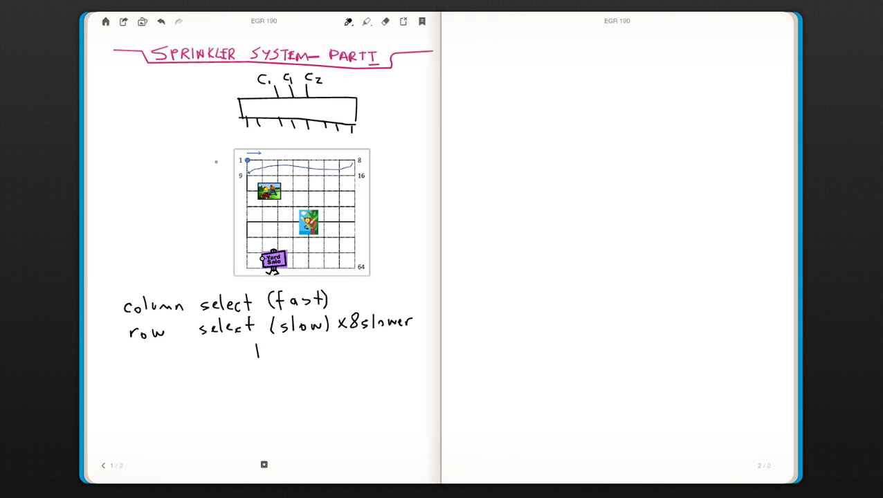
Draw a tall row decoder box left of the grid with inputs labelled R0, R1, R2.
{"action": "left_click_drag", "start_coordinate": [217, 158], "coordinate": [223, 269]}
{"action": "mouse_move", "coordinate": [216, 158]}
{"action": "left_mouse_down"}
{"action": "mouse_move", "coordinate": [204, 156]}
{"action": "mouse_move", "coordinate": [187, 232]}
{"action": "mouse_move", "coordinate": [194, 273]}
{"action": "mouse_move", "coordinate": [228, 272]}
{"action": "left_mouse_up"}
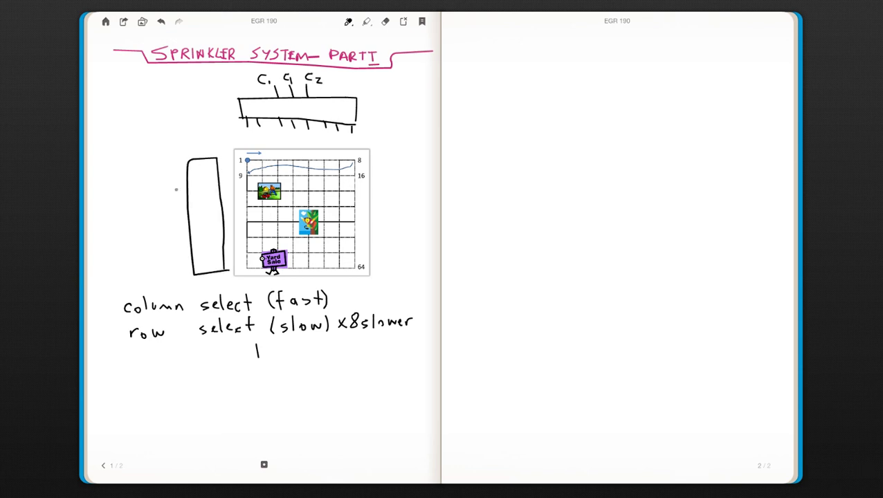
{"action": "left_click_drag", "start_coordinate": [170, 189], "coordinate": [185, 199]}
{"action": "mouse_move", "coordinate": [174, 206]}
{"action": "left_mouse_down"}
{"action": "mouse_move", "coordinate": [188, 204]}
{"action": "mouse_move", "coordinate": [185, 220]}
{"action": "left_mouse_up"}
{"action": "mouse_move", "coordinate": [153, 178]}
{"action": "left_mouse_down"}
{"action": "mouse_move", "coordinate": [165, 193]}
{"action": "mouse_move", "coordinate": [159, 227]}
{"action": "mouse_move", "coordinate": [173, 229]}
{"action": "left_mouse_up"}
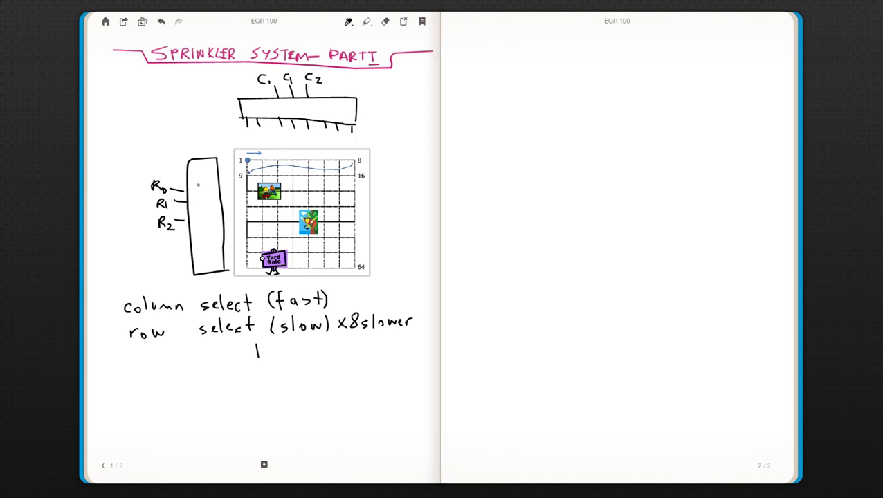
On the right page, write the table headers R0 R1 R2 and C0 C1 C2.
{"action": "left_click", "coordinate": [497, 84]}
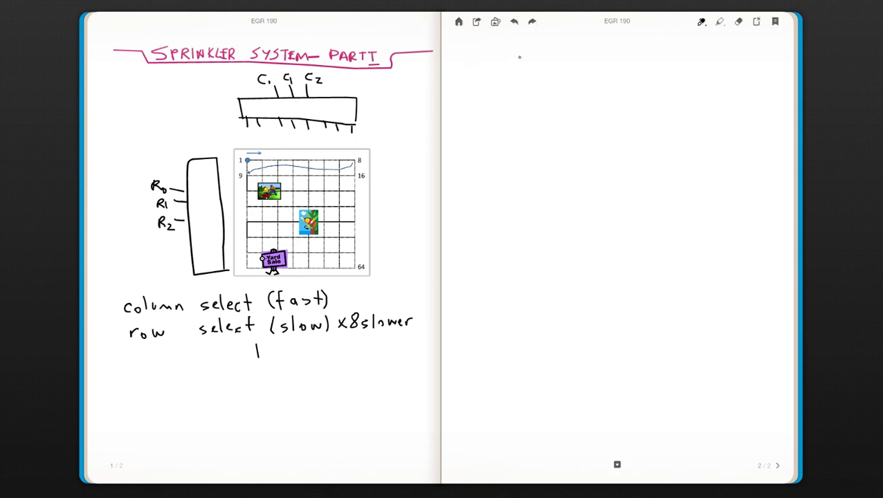
{"action": "mouse_move", "coordinate": [473, 56]}
{"action": "left_mouse_down"}
{"action": "mouse_move", "coordinate": [472, 70]}
{"action": "mouse_move", "coordinate": [507, 71]}
{"action": "left_mouse_up"}
{"action": "mouse_move", "coordinate": [512, 56]}
{"action": "left_mouse_down"}
{"action": "mouse_move", "coordinate": [512, 65]}
{"action": "mouse_move", "coordinate": [532, 71]}
{"action": "mouse_move", "coordinate": [529, 63]}
{"action": "mouse_move", "coordinate": [564, 66]}
{"action": "left_mouse_up"}
{"action": "mouse_move", "coordinate": [576, 59]}
{"action": "left_mouse_down"}
{"action": "mouse_move", "coordinate": [579, 72]}
{"action": "mouse_move", "coordinate": [598, 74]}
{"action": "left_mouse_up"}
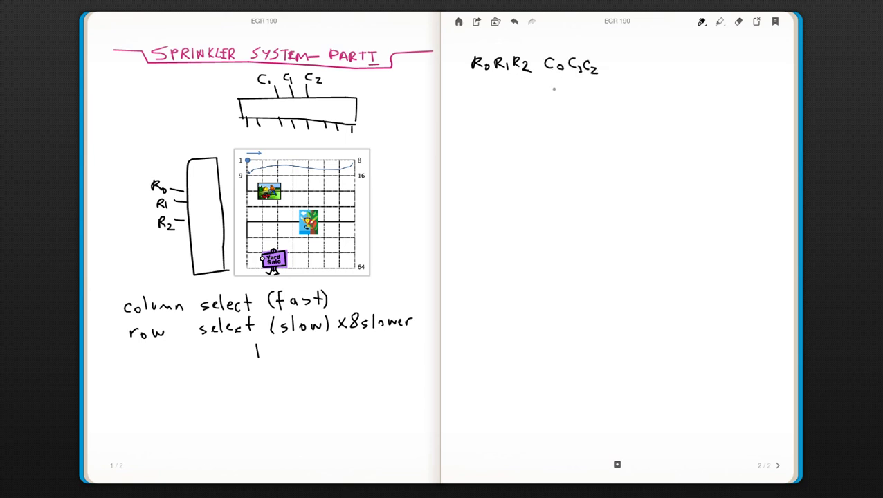
Fill in the binary code rows with counts (1)–(8), then note "63 (64)" below.
{"action": "left_click_drag", "start_coordinate": [475, 86], "coordinate": [638, 90]}
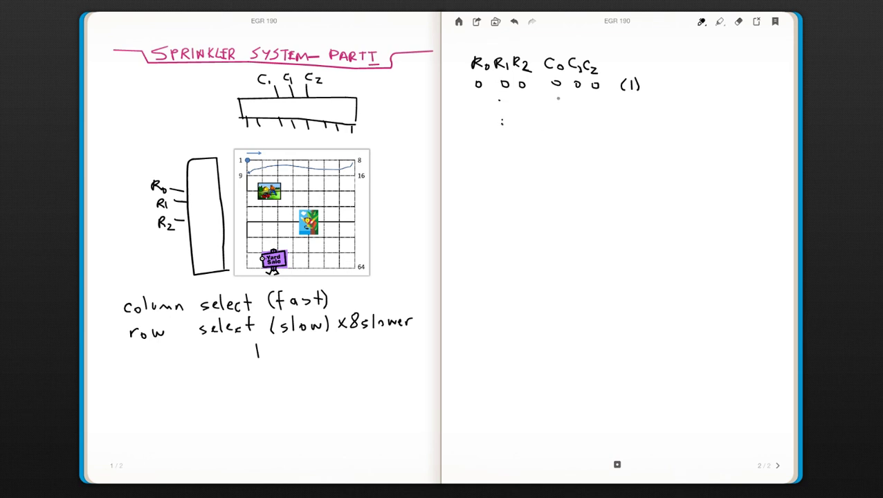
{"action": "mouse_move", "coordinate": [556, 96]}
{"action": "left_mouse_down"}
{"action": "mouse_move", "coordinate": [558, 105]}
{"action": "mouse_move", "coordinate": [577, 97]}
{"action": "mouse_move", "coordinate": [596, 107]}
{"action": "mouse_move", "coordinate": [553, 115]}
{"action": "mouse_move", "coordinate": [606, 111]}
{"action": "left_mouse_up"}
{"action": "mouse_move", "coordinate": [559, 139]}
{"action": "left_mouse_down"}
{"action": "mouse_move", "coordinate": [559, 148]}
{"action": "mouse_move", "coordinate": [601, 147]}
{"action": "left_mouse_up"}
{"action": "left_click_drag", "start_coordinate": [491, 153], "coordinate": [594, 157]}
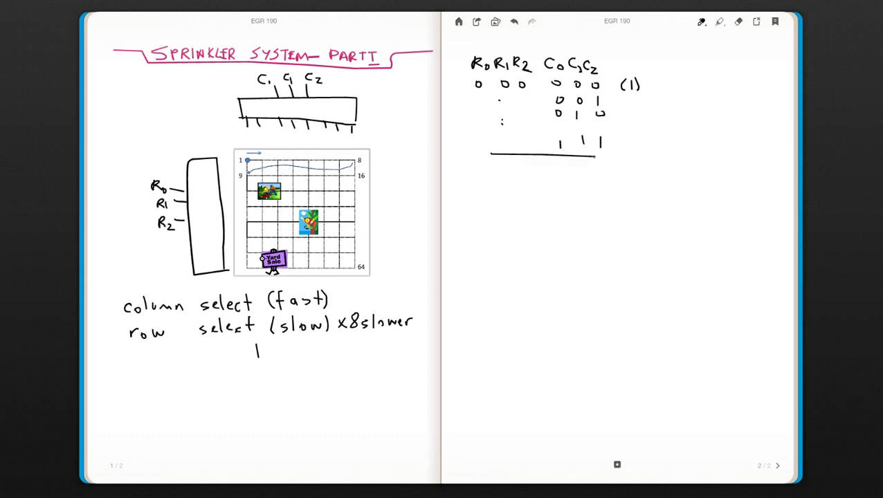
{"action": "mouse_move", "coordinate": [627, 97]}
{"action": "left_mouse_down"}
{"action": "mouse_move", "coordinate": [626, 106]}
{"action": "mouse_move", "coordinate": [640, 107]}
{"action": "mouse_move", "coordinate": [623, 120]}
{"action": "mouse_move", "coordinate": [642, 118]}
{"action": "mouse_move", "coordinate": [625, 148]}
{"action": "mouse_move", "coordinate": [635, 137]}
{"action": "mouse_move", "coordinate": [641, 151]}
{"action": "mouse_move", "coordinate": [626, 149]}
{"action": "left_mouse_up"}
{"action": "left_click", "coordinate": [632, 140]}
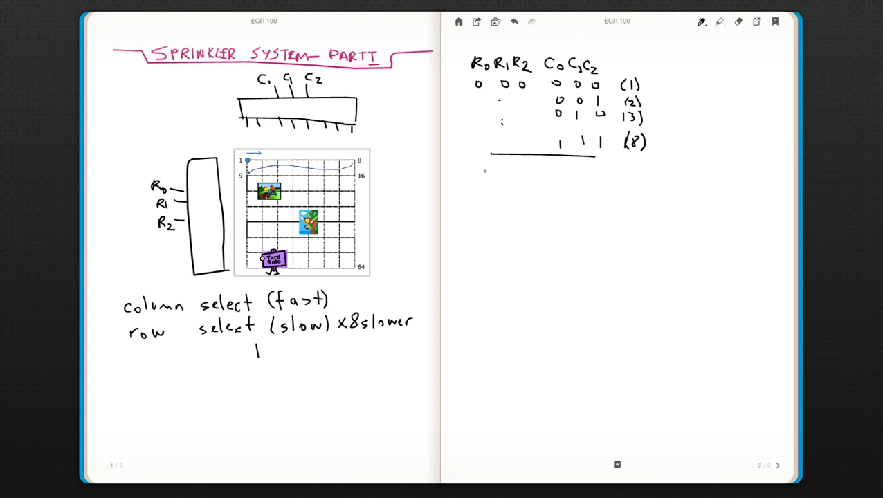
{"action": "mouse_move", "coordinate": [480, 164]}
{"action": "left_mouse_down"}
{"action": "mouse_move", "coordinate": [522, 173]}
{"action": "mouse_move", "coordinate": [596, 167]}
{"action": "left_mouse_up"}
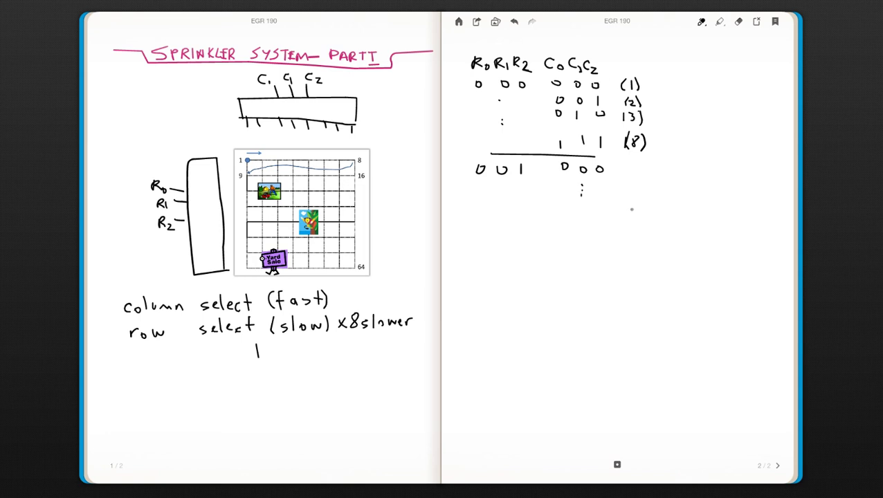
{"action": "mouse_move", "coordinate": [632, 207]}
{"action": "left_mouse_down"}
{"action": "mouse_move", "coordinate": [625, 221]}
{"action": "mouse_move", "coordinate": [638, 222]}
{"action": "left_mouse_up"}
{"action": "mouse_move", "coordinate": [667, 205]}
{"action": "left_mouse_down"}
{"action": "mouse_move", "coordinate": [666, 225]}
{"action": "mouse_move", "coordinate": [678, 215]}
{"action": "mouse_move", "coordinate": [693, 222]}
{"action": "mouse_move", "coordinate": [702, 211]}
{"action": "mouse_move", "coordinate": [699, 224]}
{"action": "left_mouse_up"}
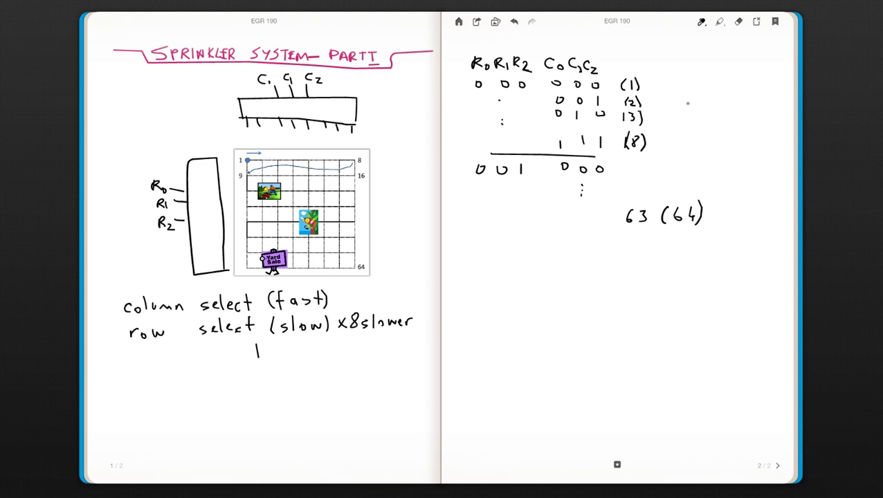
Import the "counter" timing-diagram image and place it below "63 (64)".
{"action": "left_click", "coordinate": [496, 22]}
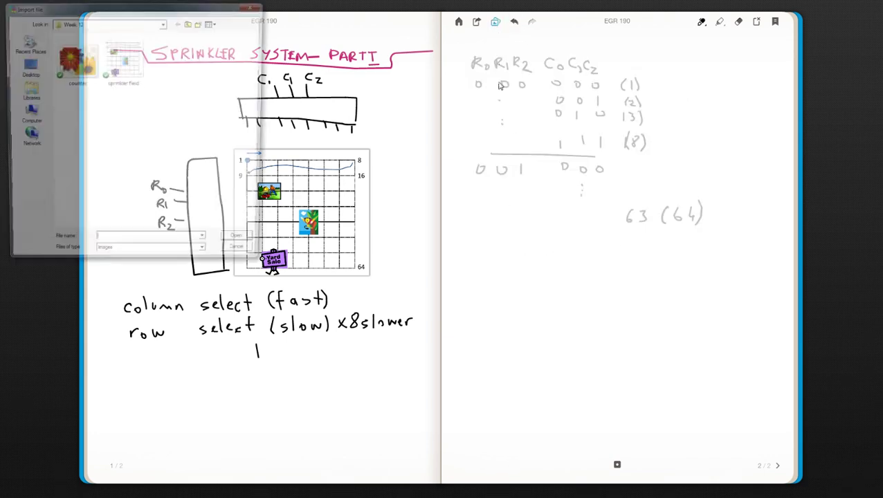
{"action": "left_click", "coordinate": [75, 60]}
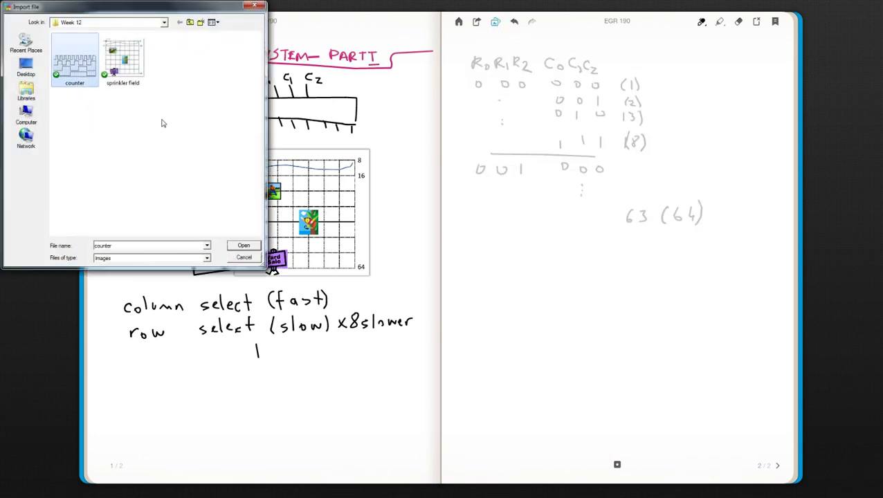
{"action": "left_click", "coordinate": [243, 246]}
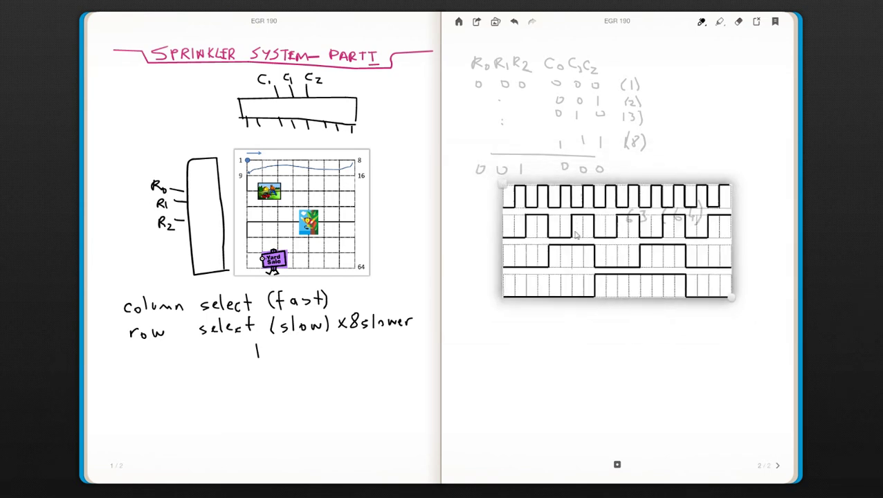
{"action": "mouse_move", "coordinate": [574, 228]}
{"action": "left_mouse_down"}
{"action": "mouse_move", "coordinate": [569, 277]}
{"action": "mouse_move", "coordinate": [560, 275]}
{"action": "left_mouse_up"}
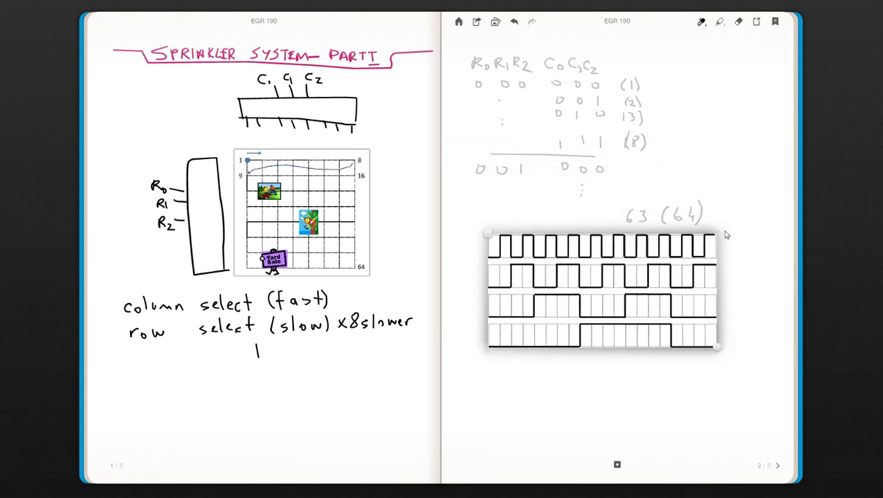
{"action": "left_click", "coordinate": [463, 231]}
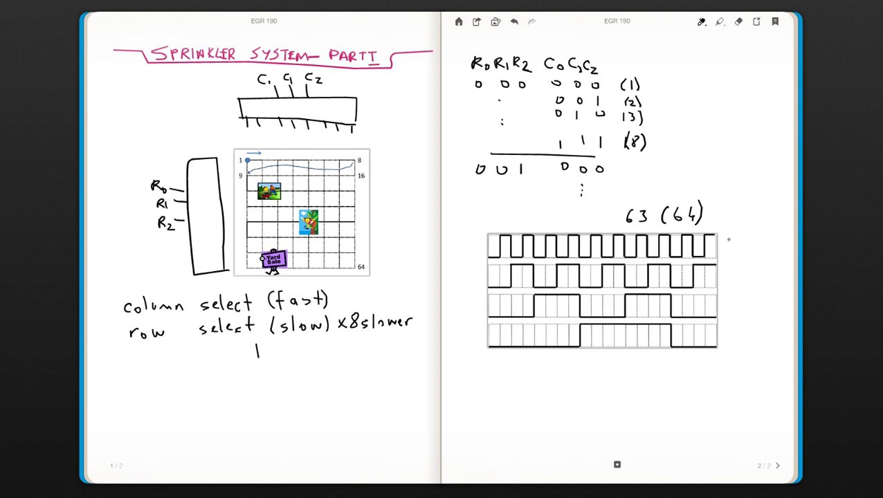
Label the waveform rows T, 2T, 4T, 8T with continuation dots, and add a 6 by the headers.
{"action": "mouse_move", "coordinate": [728, 240]}
{"action": "left_mouse_down"}
{"action": "mouse_move", "coordinate": [744, 241]}
{"action": "mouse_move", "coordinate": [732, 279]}
{"action": "mouse_move", "coordinate": [740, 281]}
{"action": "left_mouse_up"}
{"action": "mouse_move", "coordinate": [743, 269]}
{"action": "left_mouse_down"}
{"action": "mouse_move", "coordinate": [757, 268]}
{"action": "mouse_move", "coordinate": [730, 305]}
{"action": "mouse_move", "coordinate": [739, 316]}
{"action": "mouse_move", "coordinate": [760, 297]}
{"action": "mouse_move", "coordinate": [736, 341]}
{"action": "mouse_move", "coordinate": [741, 330]}
{"action": "mouse_move", "coordinate": [759, 333]}
{"action": "mouse_move", "coordinate": [758, 342]}
{"action": "left_mouse_up"}
{"action": "left_click", "coordinate": [748, 356]}
{"action": "left_click", "coordinate": [748, 371]}
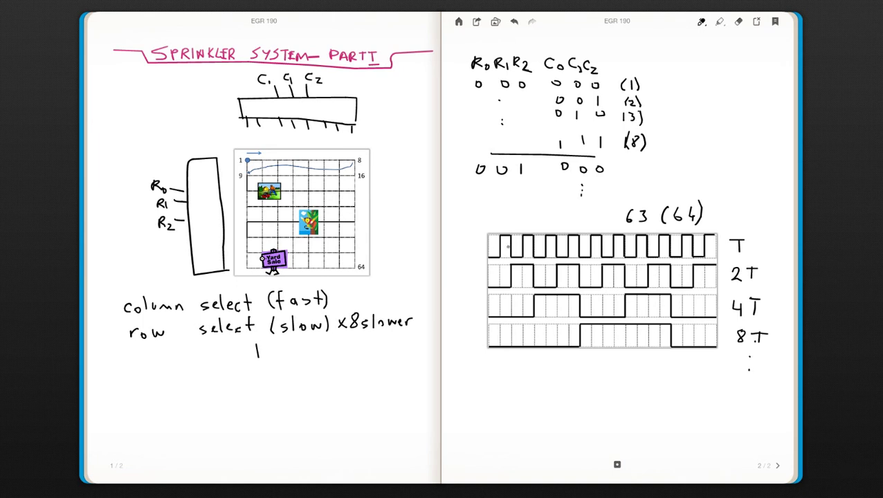
{"action": "left_click_drag", "start_coordinate": [621, 45], "coordinate": [612, 58]}
Switch the pen to pink and circle the C2 column.
{"action": "left_click", "coordinate": [701, 21]}
{"action": "left_click", "coordinate": [627, 64]}
{"action": "mouse_move", "coordinate": [602, 51]}
{"action": "left_mouse_down"}
{"action": "mouse_move", "coordinate": [582, 123]}
{"action": "mouse_move", "coordinate": [593, 173]}
{"action": "mouse_move", "coordinate": [606, 181]}
{"action": "mouse_move", "coordinate": [615, 90]}
{"action": "mouse_move", "coordinate": [595, 54]}
{"action": "left_mouse_up"}
Write pink labels C2, C1, C0, R2, R1, R0 left of the waveform rows.
{"action": "mouse_move", "coordinate": [469, 240]}
{"action": "left_mouse_down"}
{"action": "mouse_move", "coordinate": [464, 246]}
{"action": "mouse_move", "coordinate": [477, 257]}
{"action": "mouse_move", "coordinate": [463, 277]}
{"action": "mouse_move", "coordinate": [478, 285]}
{"action": "mouse_move", "coordinate": [469, 343]}
{"action": "mouse_move", "coordinate": [482, 343]}
{"action": "mouse_move", "coordinate": [470, 367]}
{"action": "left_mouse_up"}
{"action": "mouse_move", "coordinate": [470, 354]}
{"action": "left_mouse_down"}
{"action": "mouse_move", "coordinate": [483, 371]}
{"action": "mouse_move", "coordinate": [470, 389]}
{"action": "left_mouse_up"}
{"action": "left_click_drag", "start_coordinate": [471, 377], "coordinate": [479, 389]}
{"action": "left_click_drag", "start_coordinate": [483, 386], "coordinate": [483, 384]}
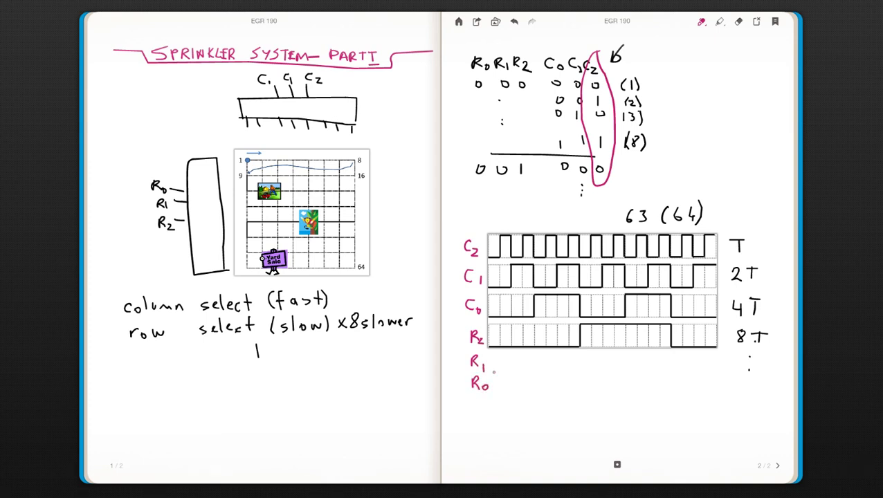
Draw the pink R1 and R0 signal lines, ending R0 with a rising edge.
{"action": "mouse_move", "coordinate": [492, 371]}
{"action": "left_mouse_down"}
{"action": "mouse_move", "coordinate": [680, 372]}
{"action": "mouse_move", "coordinate": [675, 355]}
{"action": "mouse_move", "coordinate": [713, 357]}
{"action": "left_mouse_up"}
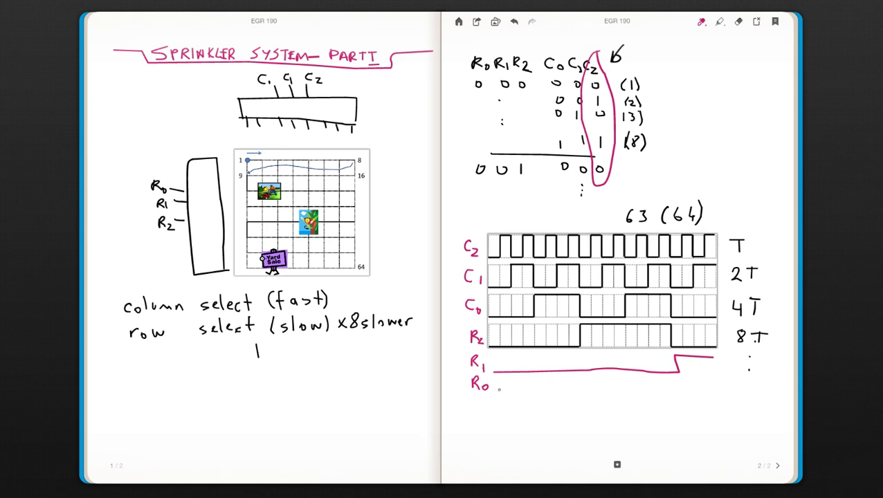
{"action": "left_click_drag", "start_coordinate": [498, 389], "coordinate": [720, 392]}
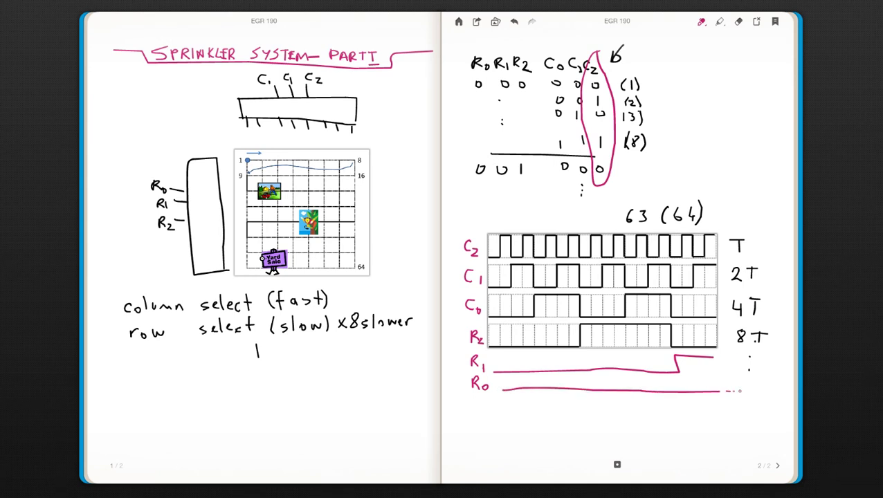
{"action": "left_click_drag", "start_coordinate": [766, 393], "coordinate": [785, 380]}
Switch the pen back to black and draw the first flip-flop box with input C2.
{"action": "left_click", "coordinate": [701, 22]}
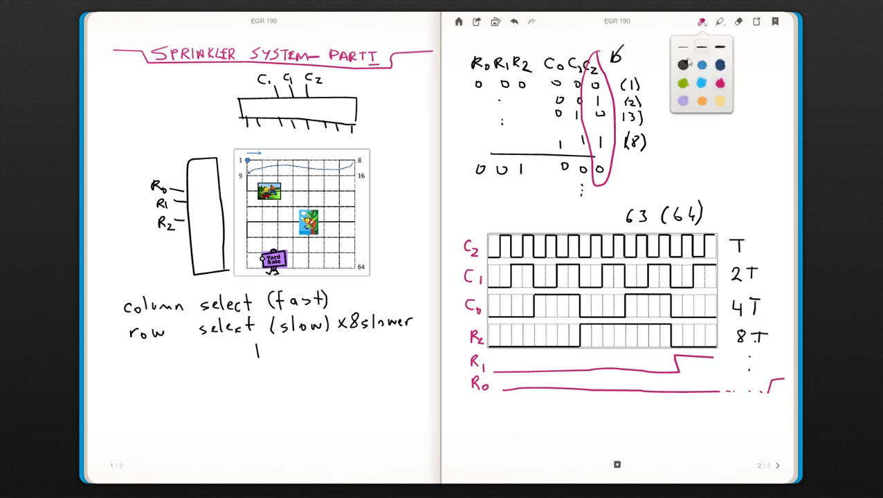
{"action": "left_click", "coordinate": [684, 64]}
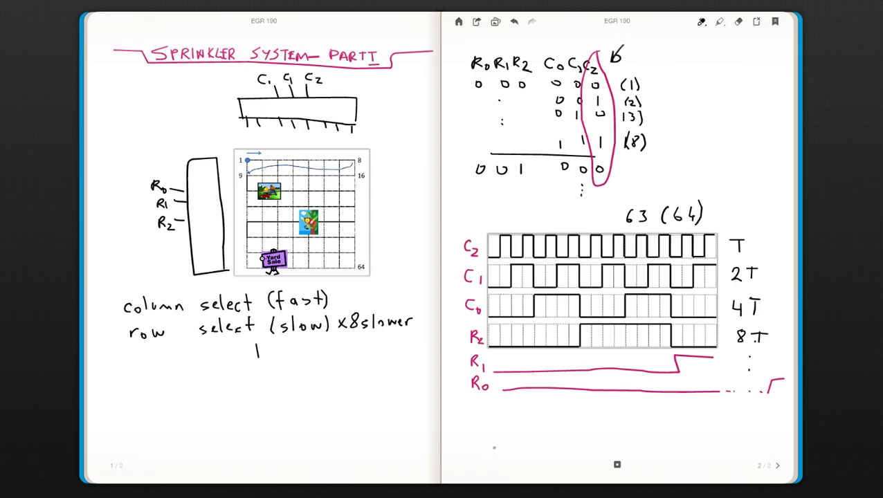
{"action": "mouse_move", "coordinate": [498, 407]}
{"action": "left_mouse_down"}
{"action": "mouse_move", "coordinate": [499, 409]}
{"action": "mouse_move", "coordinate": [523, 404]}
{"action": "mouse_move", "coordinate": [522, 431]}
{"action": "mouse_move", "coordinate": [503, 431]}
{"action": "mouse_move", "coordinate": [499, 408]}
{"action": "mouse_move", "coordinate": [484, 413]}
{"action": "mouse_move", "coordinate": [485, 403]}
{"action": "mouse_move", "coordinate": [541, 398]}
{"action": "mouse_move", "coordinate": [537, 428]}
{"action": "mouse_move", "coordinate": [526, 428]}
{"action": "mouse_move", "coordinate": [553, 413]}
{"action": "left_mouse_up"}
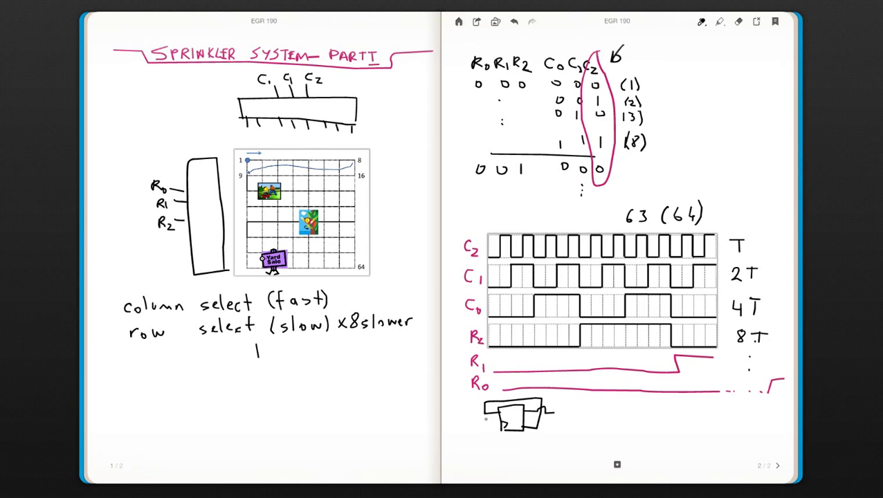
{"action": "mouse_move", "coordinate": [488, 423]}
{"action": "left_mouse_down"}
{"action": "mouse_move", "coordinate": [485, 433]}
{"action": "mouse_move", "coordinate": [496, 433]}
{"action": "left_mouse_up"}
Draw the second chained flip-flop box with output arrows labelled C1 and C0.
{"action": "mouse_move", "coordinate": [564, 407]}
{"action": "left_mouse_down"}
{"action": "mouse_move", "coordinate": [566, 432]}
{"action": "mouse_move", "coordinate": [567, 408]}
{"action": "mouse_move", "coordinate": [589, 407]}
{"action": "mouse_move", "coordinate": [589, 430]}
{"action": "mouse_move", "coordinate": [579, 434]}
{"action": "mouse_move", "coordinate": [553, 424]}
{"action": "mouse_move", "coordinate": [569, 426]}
{"action": "mouse_move", "coordinate": [558, 407]}
{"action": "mouse_move", "coordinate": [603, 399]}
{"action": "mouse_move", "coordinate": [587, 429]}
{"action": "left_mouse_up"}
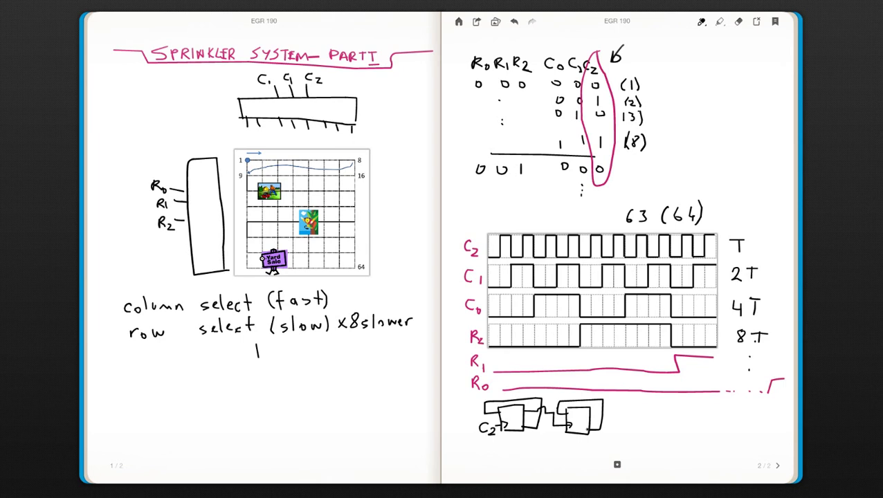
{"action": "left_click_drag", "start_coordinate": [603, 415], "coordinate": [623, 413]}
{"action": "left_click_drag", "start_coordinate": [554, 424], "coordinate": [551, 456]}
{"action": "mouse_move", "coordinate": [611, 413]}
{"action": "left_mouse_down"}
{"action": "mouse_move", "coordinate": [613, 445]}
{"action": "mouse_move", "coordinate": [617, 438]}
{"action": "mouse_move", "coordinate": [601, 453]}
{"action": "mouse_move", "coordinate": [610, 452]}
{"action": "left_mouse_up"}
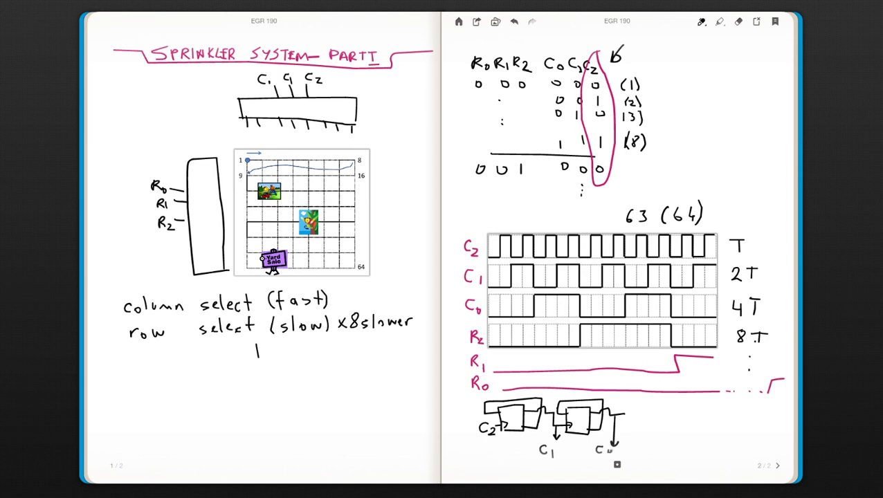